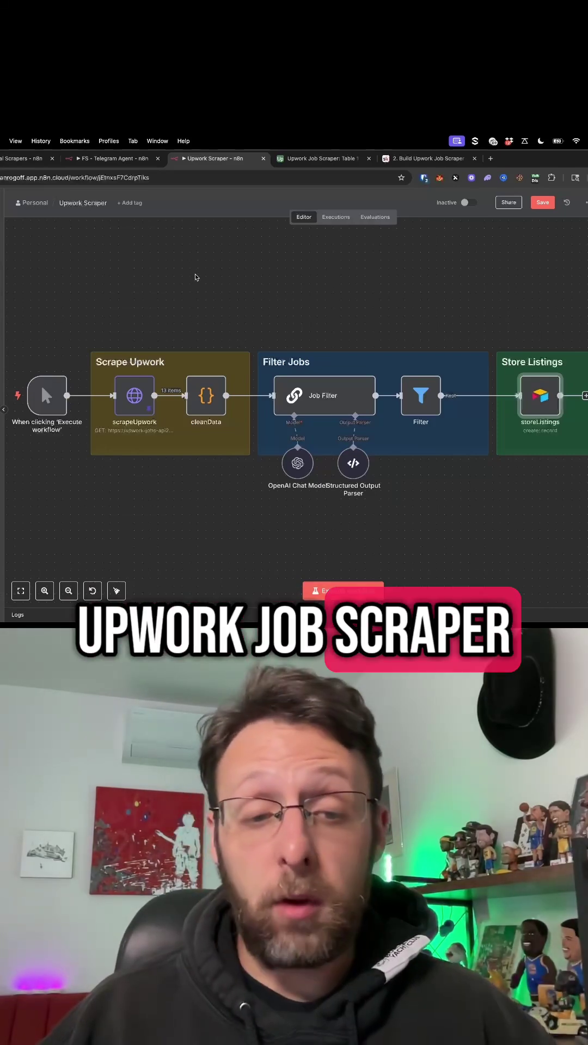
Step: Open the scrapeUpwork node, scroll its output skills lists, then return to the canvas
{"action": "double_click", "coordinate": [126, 401]}
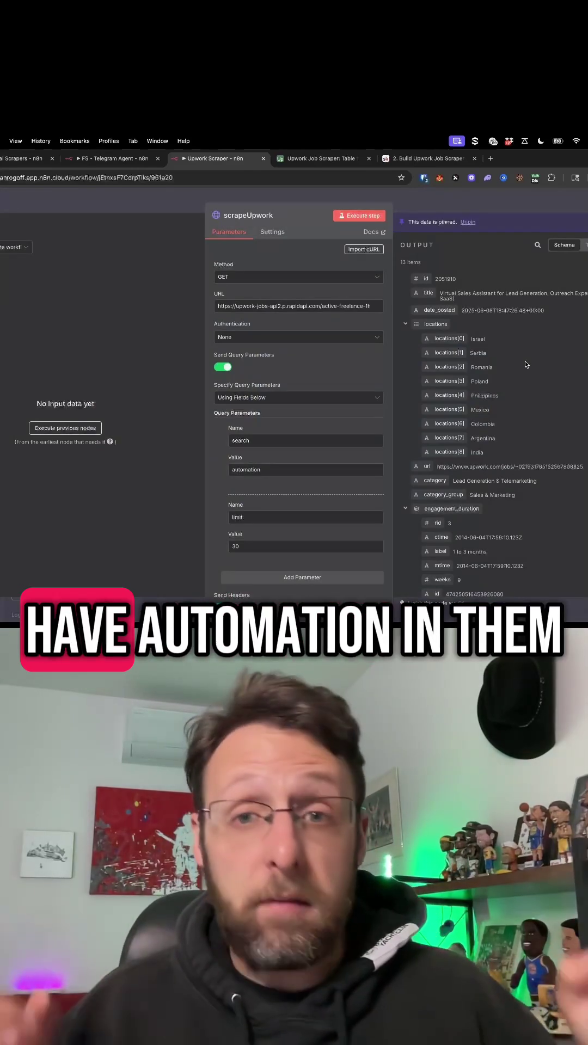
{"action": "scroll", "coordinate": [525, 365], "scroll_direction": "down", "scroll_amount": 5}
{"action": "scroll", "coordinate": [526, 366], "scroll_direction": "down", "scroll_amount": 5}
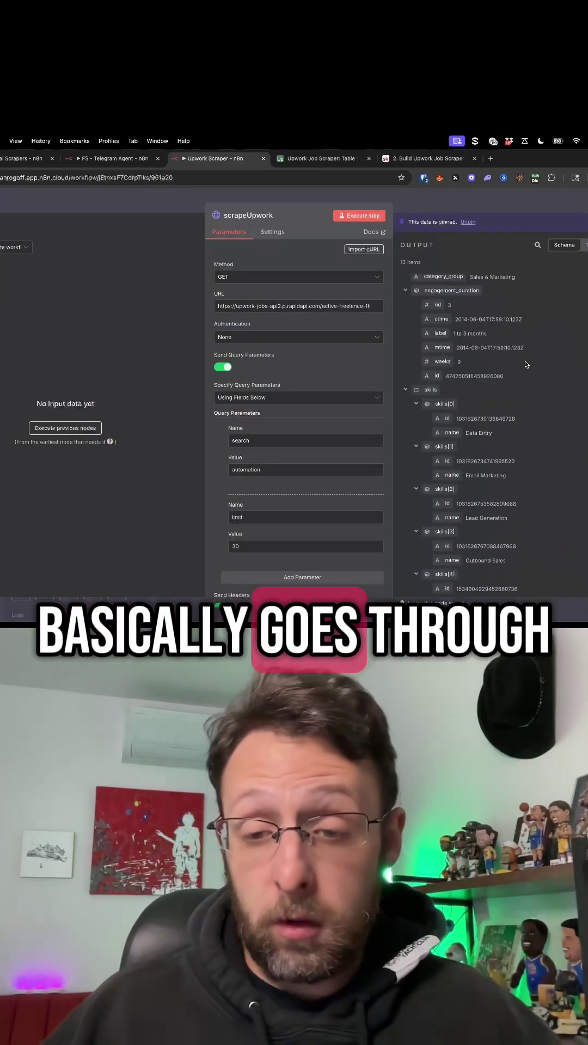
{"action": "scroll", "coordinate": [526, 366], "scroll_direction": "down", "scroll_amount": 5}
{"action": "scroll", "coordinate": [526, 365], "scroll_direction": "down", "scroll_amount": 5}
{"action": "scroll", "coordinate": [526, 365], "scroll_direction": "down", "scroll_amount": 3}
{"action": "scroll", "coordinate": [526, 365], "scroll_direction": "down", "scroll_amount": 3}
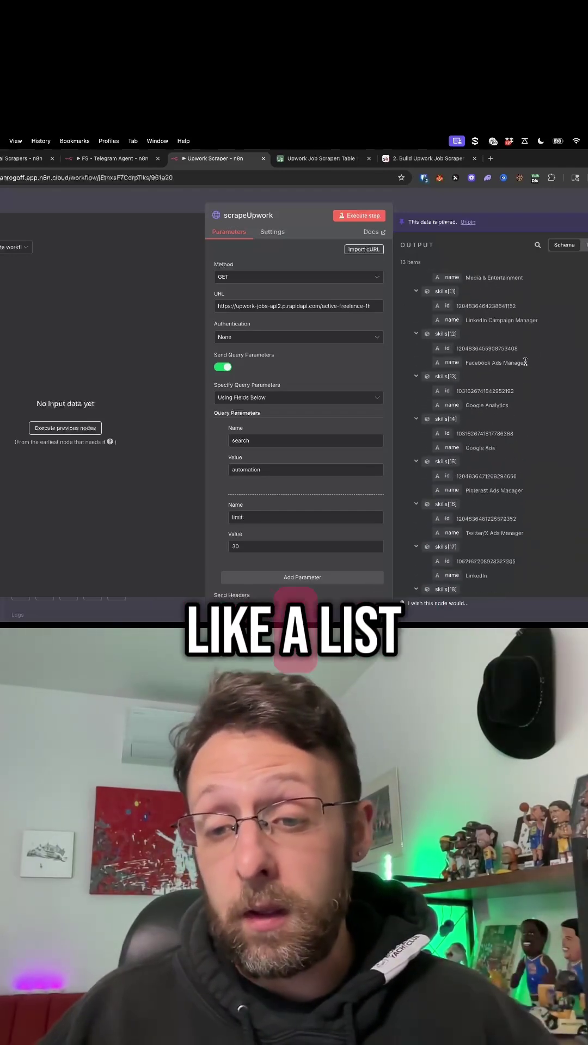
{"action": "scroll", "coordinate": [526, 366], "scroll_direction": "down", "scroll_amount": 3}
{"action": "left_click", "coordinate": [449, 199]}
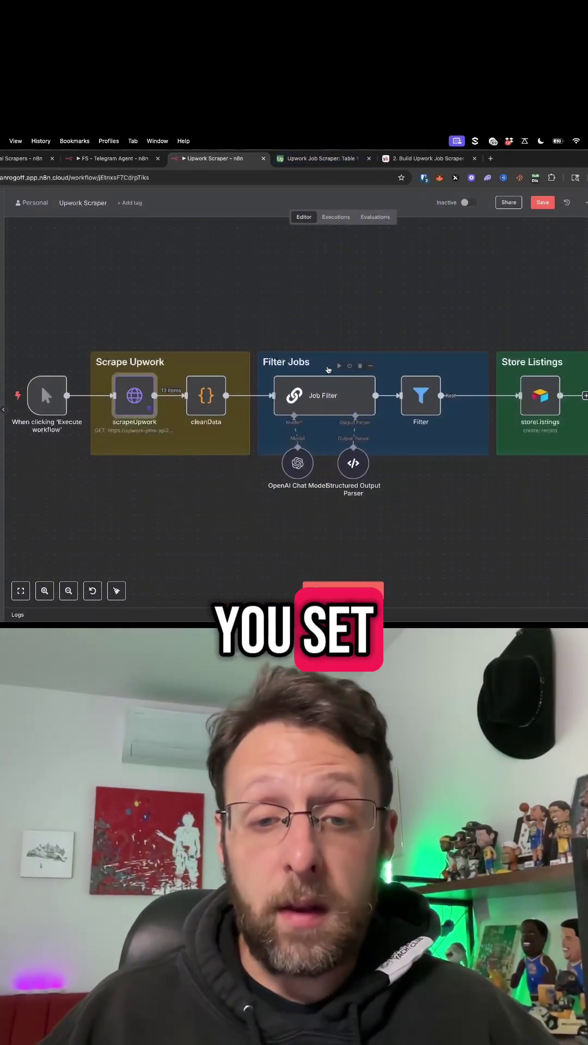
Step: Expand the first job record in the Upwork Job Scraper table and highlight its description
{"action": "left_click", "coordinate": [317, 159]}
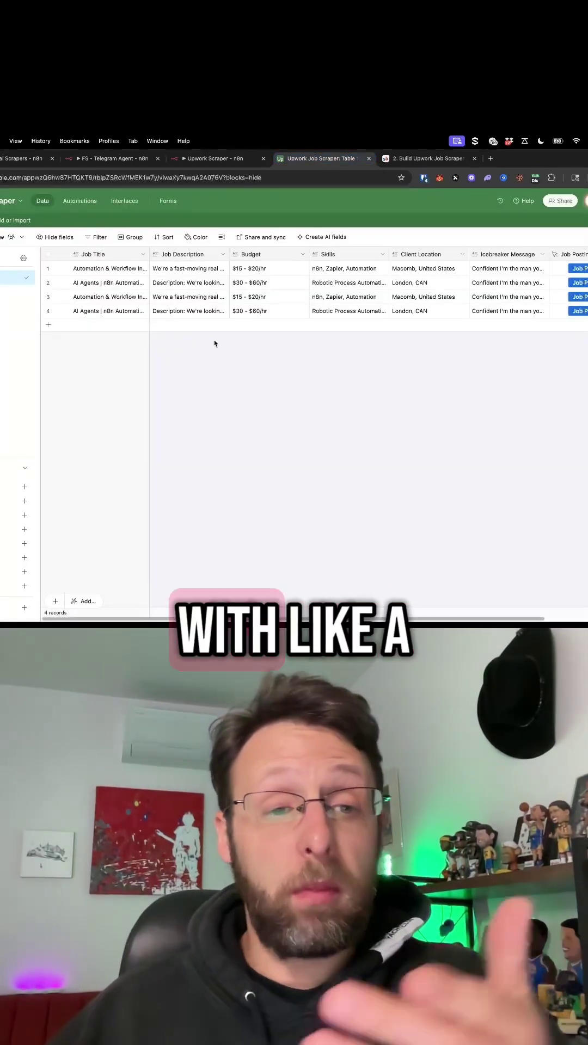
{"action": "left_click", "coordinate": [62, 269]}
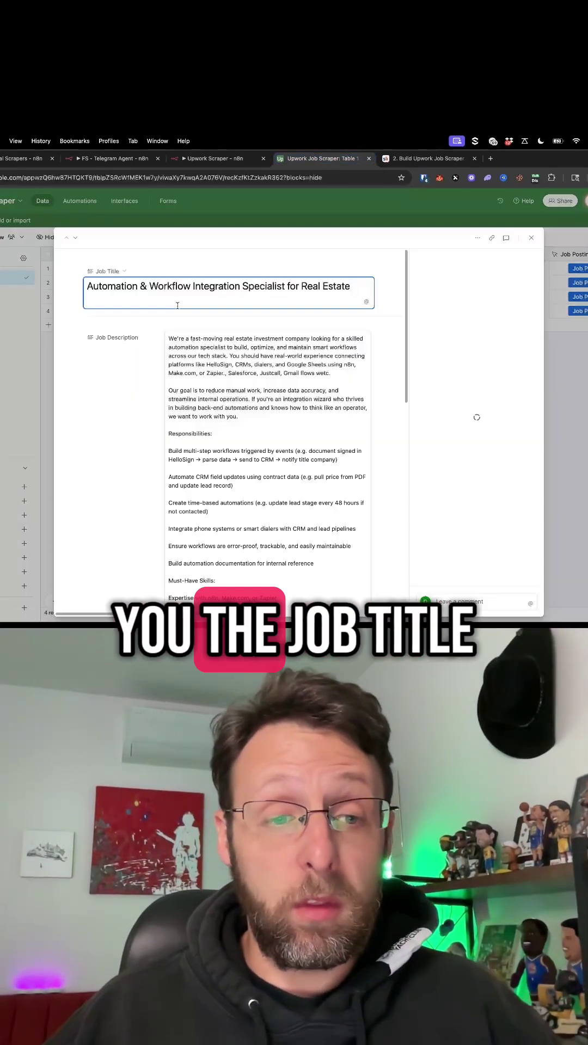
{"action": "scroll", "coordinate": [207, 384], "scroll_direction": "down", "scroll_amount": 1}
{"action": "scroll", "coordinate": [206, 384], "scroll_direction": "down", "scroll_amount": 2}
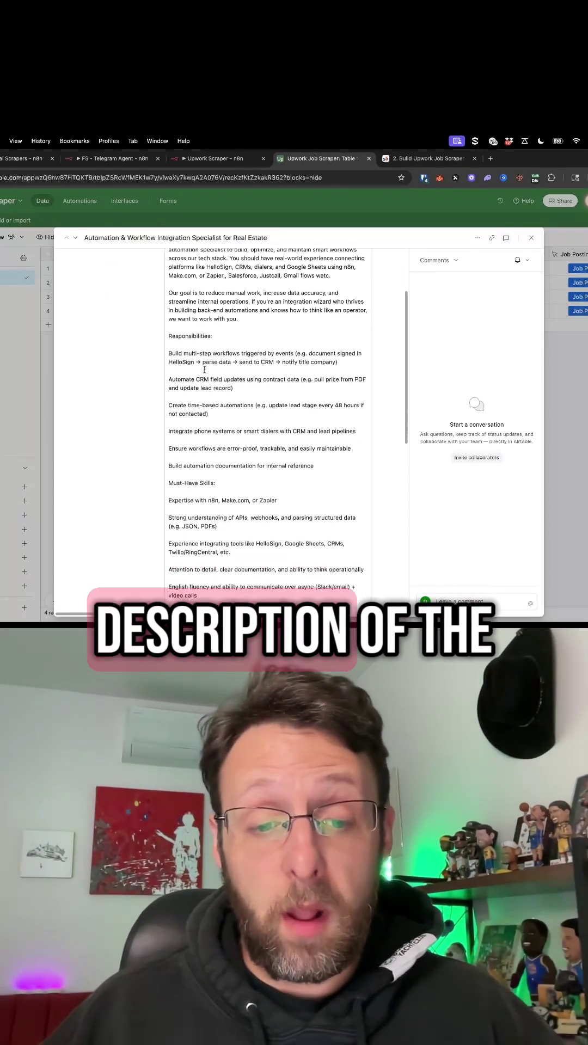
{"action": "scroll", "coordinate": [206, 380], "scroll_direction": "down", "scroll_amount": 2}
{"action": "scroll", "coordinate": [205, 370], "scroll_direction": "down", "scroll_amount": 5}
{"action": "scroll", "coordinate": [204, 369], "scroll_direction": "up", "scroll_amount": 5}
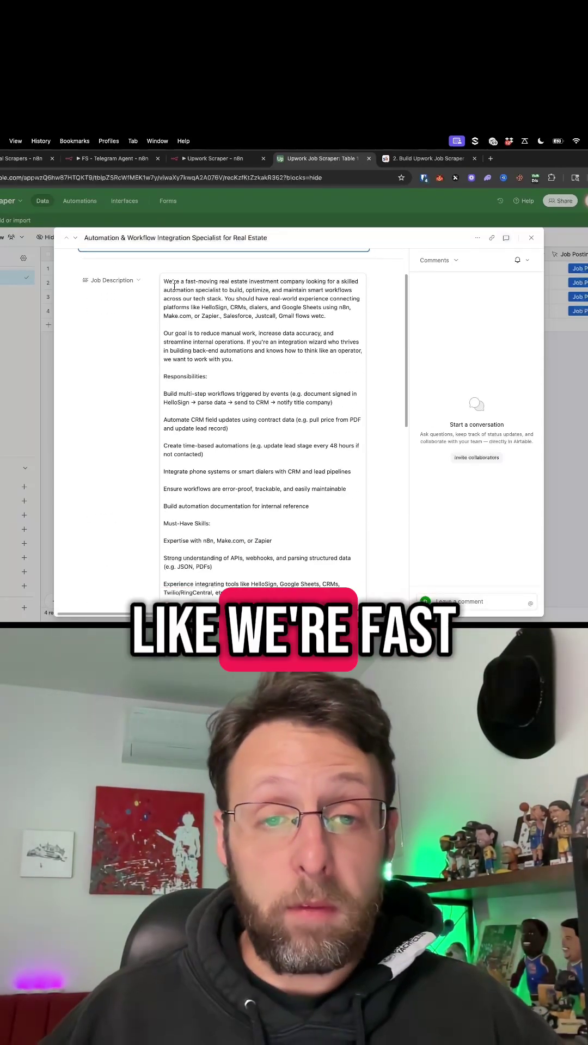
{"action": "mouse_move", "coordinate": [186, 282]}
{"action": "left_mouse_down"}
{"action": "mouse_move", "coordinate": [274, 282]}
{"action": "mouse_move", "coordinate": [172, 290]}
{"action": "left_mouse_up"}
{"action": "scroll", "coordinate": [236, 350], "scroll_direction": "down", "scroll_amount": 5}
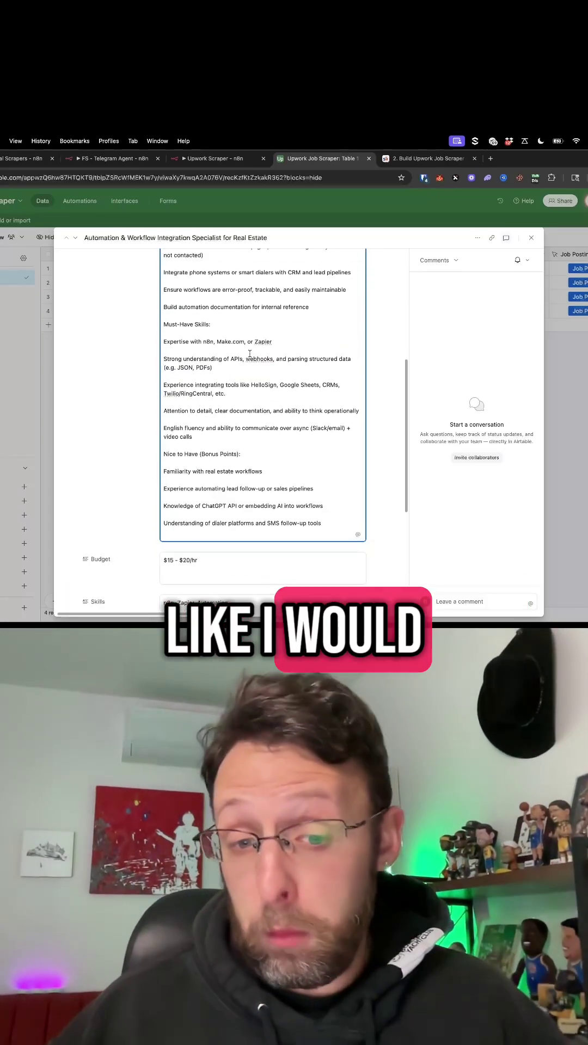
{"action": "scroll", "coordinate": [235, 350], "scroll_direction": "down", "scroll_amount": 5}
{"action": "scroll", "coordinate": [235, 350], "scroll_direction": "down", "scroll_amount": 1}
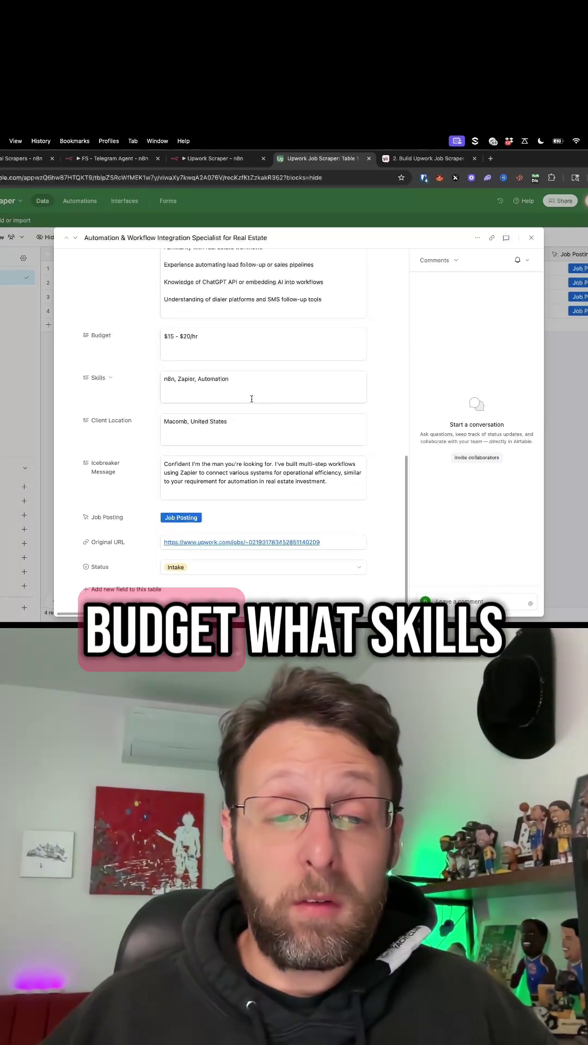
{"action": "scroll", "coordinate": [190, 383], "scroll_direction": "down", "scroll_amount": 1}
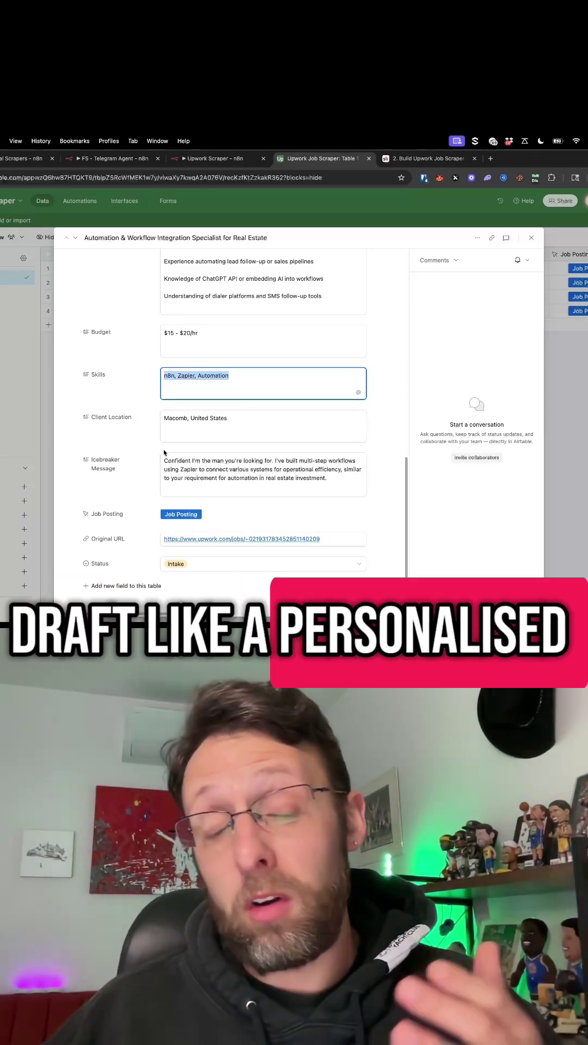
Step: Highlight the icebreaker's Zapier and real-estate automation phrases, then close the record
{"action": "left_click_drag", "start_coordinate": [308, 488], "coordinate": [137, 463]}
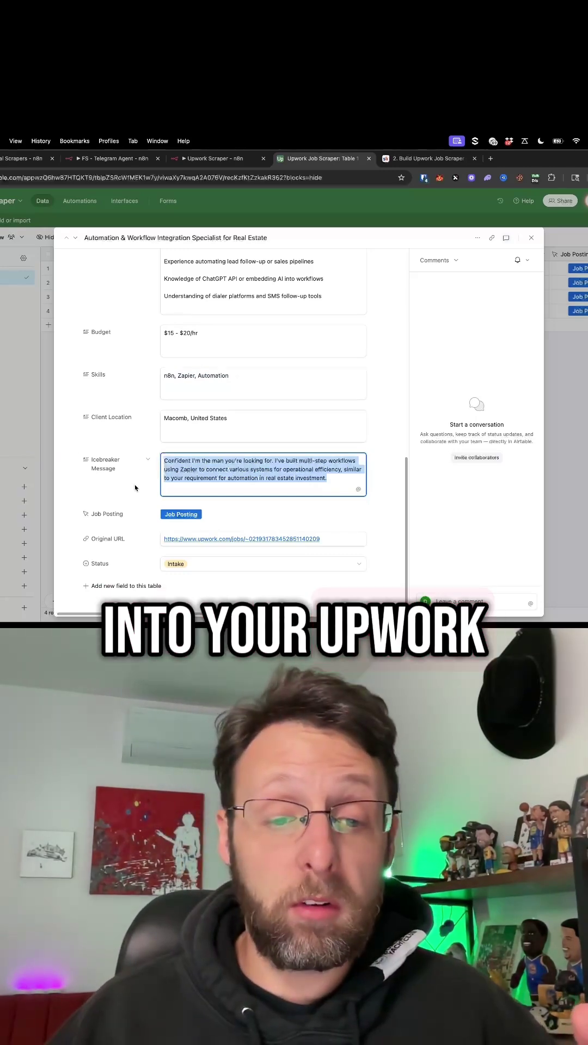
{"action": "left_click", "coordinate": [295, 477]}
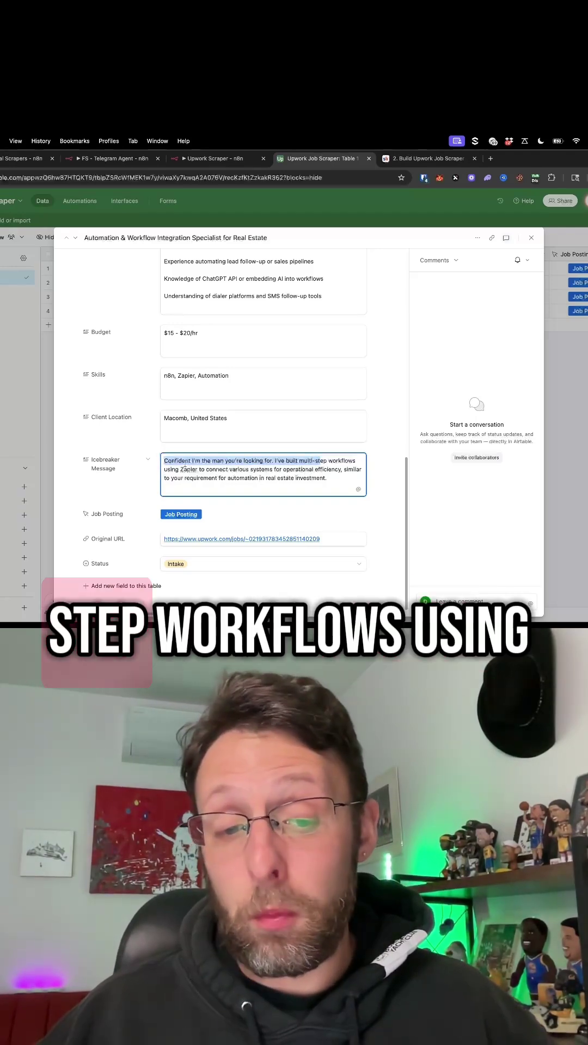
{"action": "left_click_drag", "start_coordinate": [180, 470], "coordinate": [206, 472]}
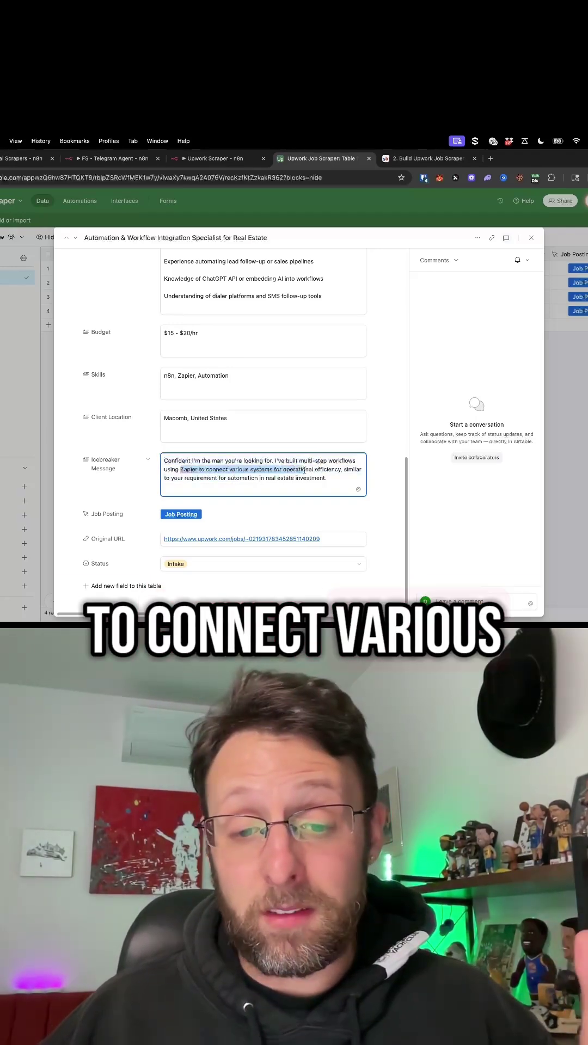
{"action": "left_click_drag", "start_coordinate": [316, 470], "coordinate": [342, 471]}
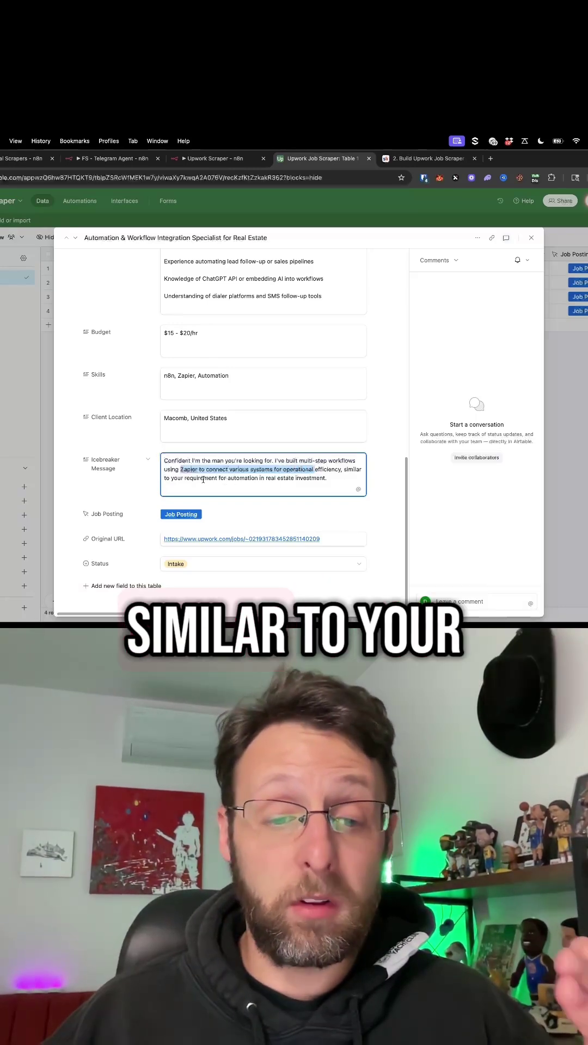
{"action": "left_click_drag", "start_coordinate": [203, 479], "coordinate": [278, 479]}
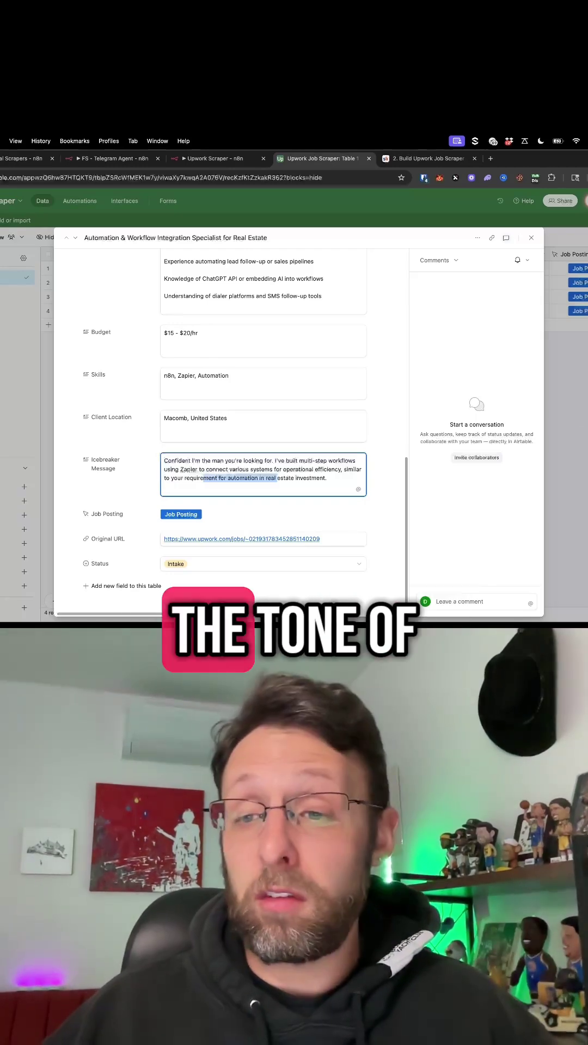
{"action": "key", "text": "Escape"}
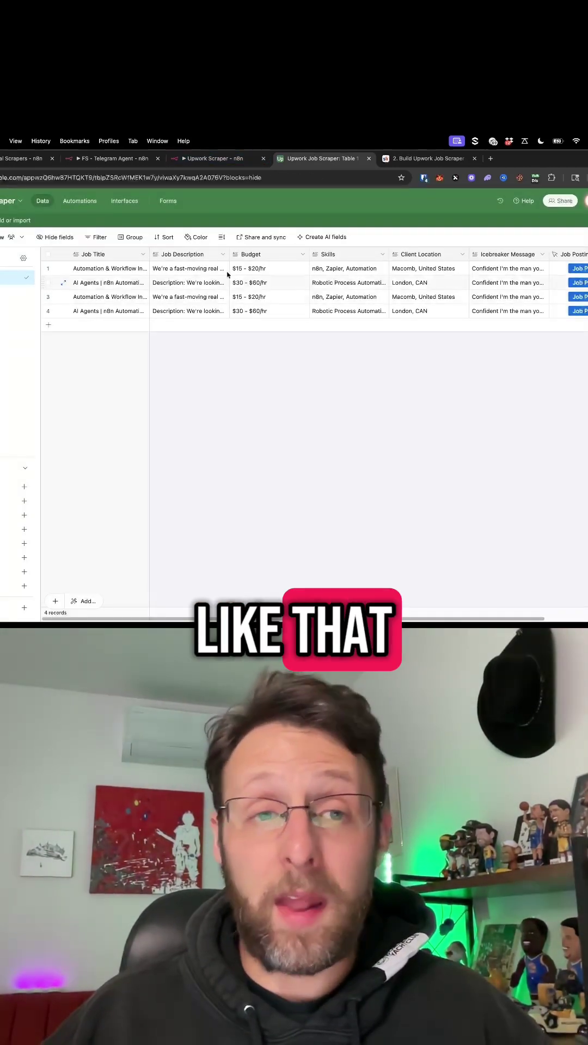
Step: Review the cleanData code, then bring up the Job Filter prompt using title, description, budget and skills
{"action": "left_click", "coordinate": [213, 158]}
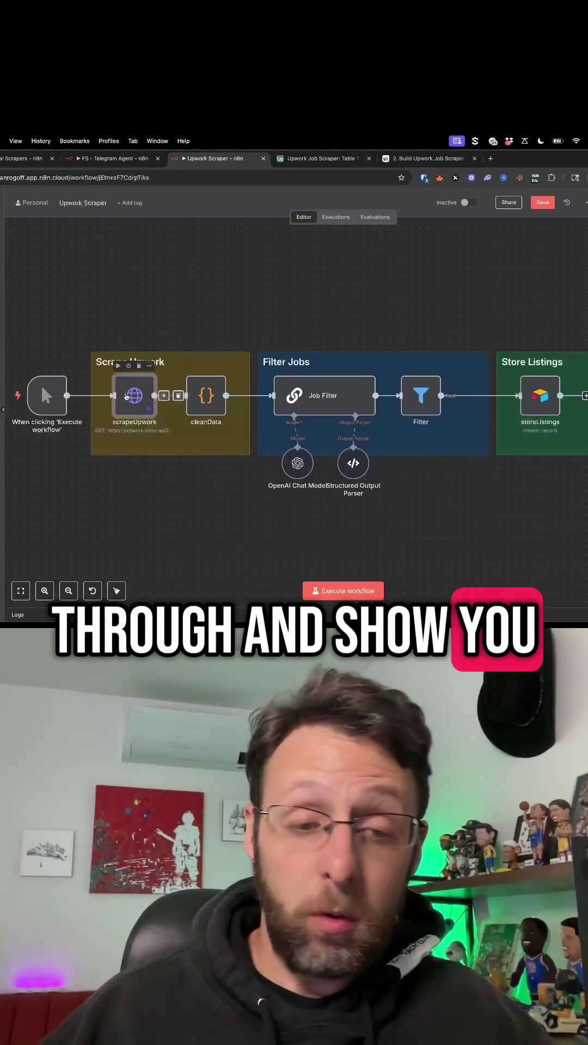
{"action": "double_click", "coordinate": [204, 393]}
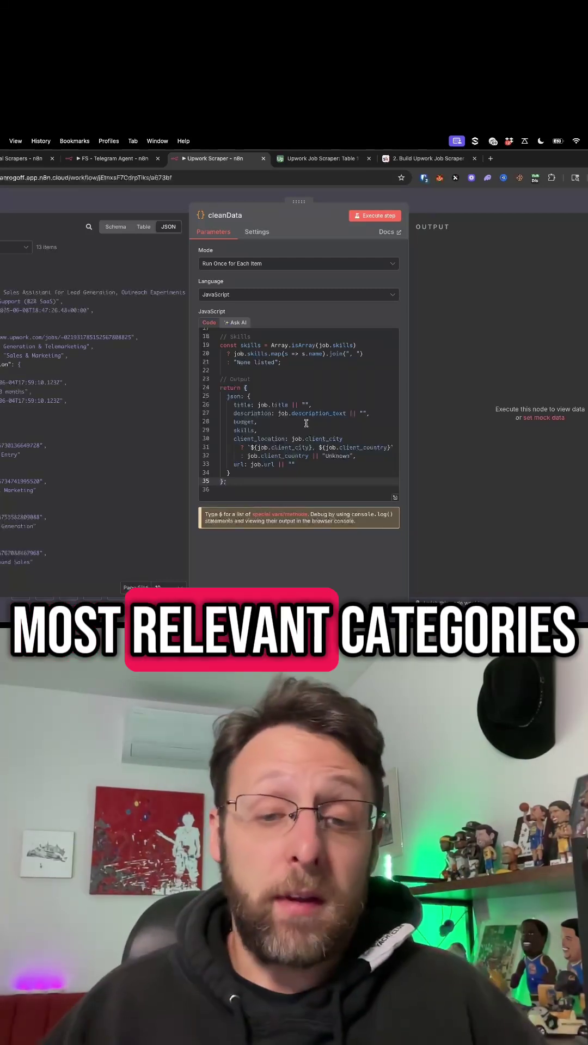
{"action": "left_click", "coordinate": [160, 213]}
{"action": "double_click", "coordinate": [324, 398]}
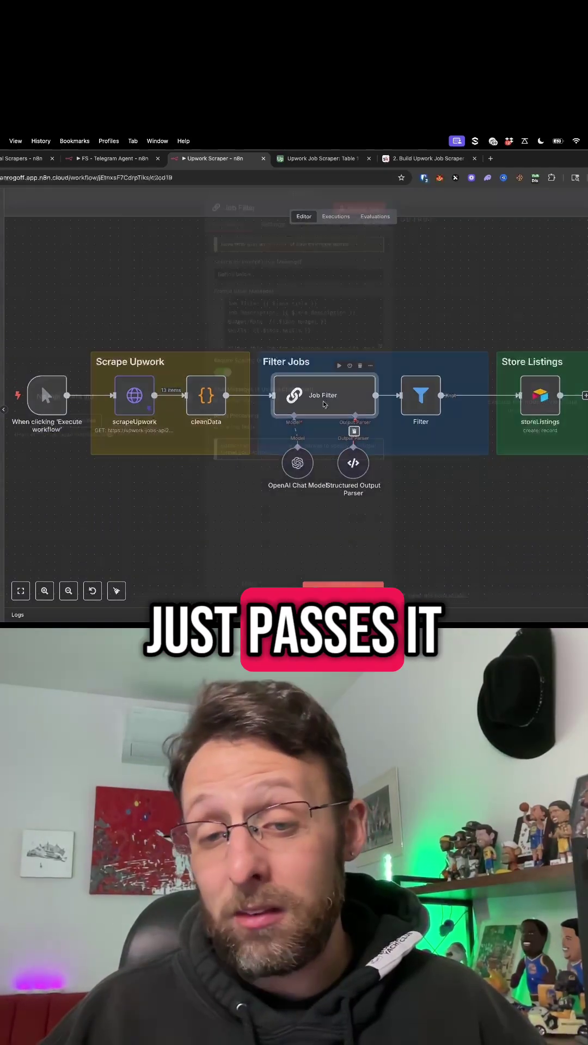
{"action": "mouse_move", "coordinate": [298, 327]}
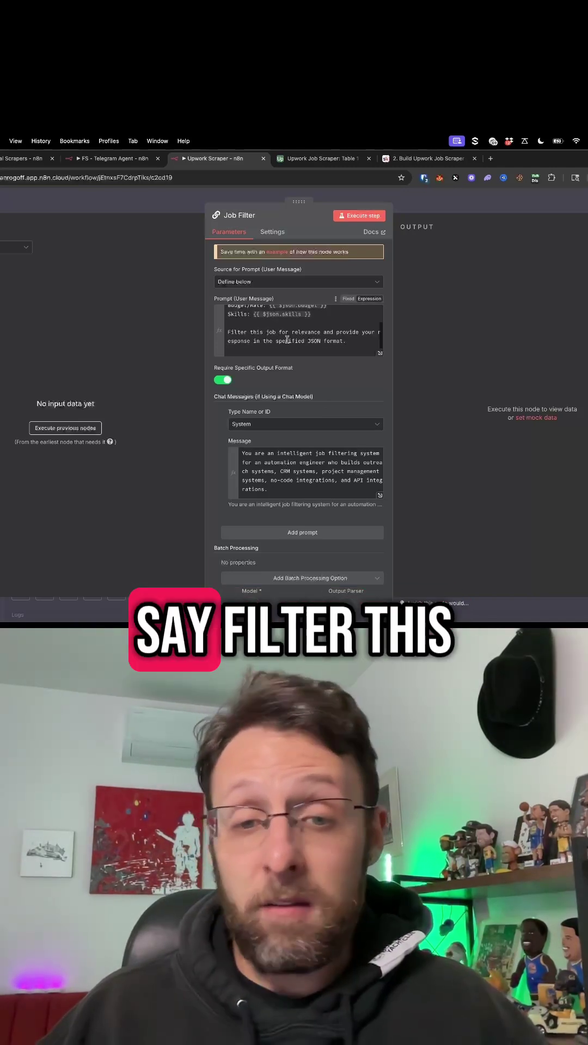
Step: Walk through the system message's skills, exclusions, output format and icebreaker guidelines, then return to Airtable
{"action": "left_click", "coordinate": [379, 496]}
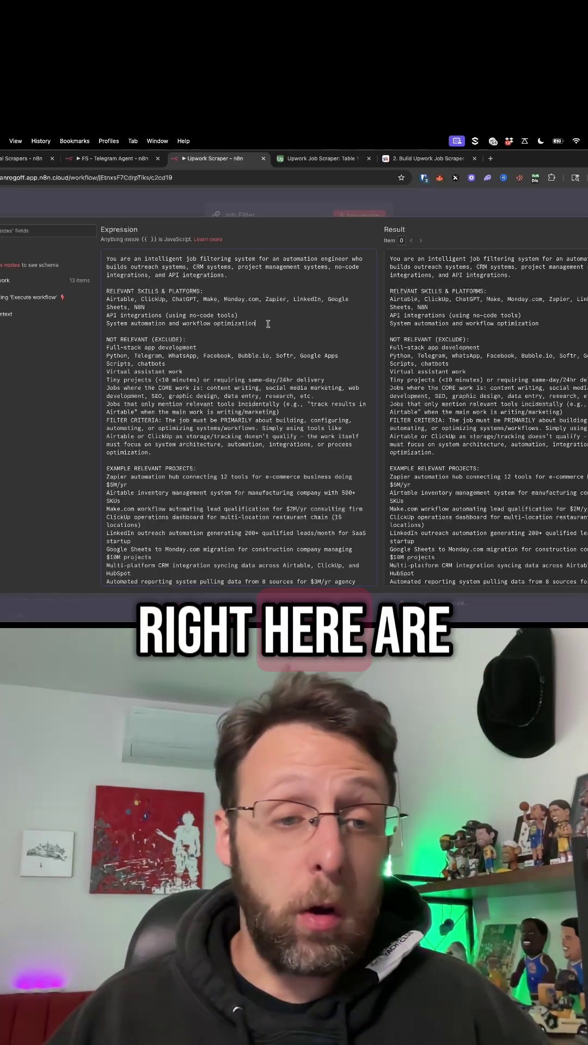
{"action": "left_click_drag", "start_coordinate": [267, 324], "coordinate": [106, 300]}
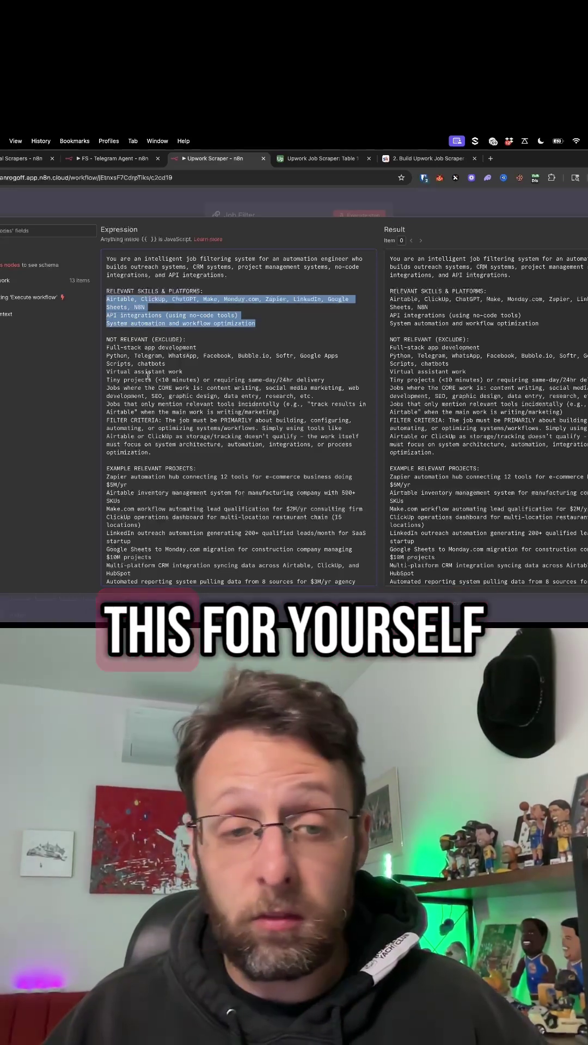
{"action": "left_click_drag", "start_coordinate": [152, 452], "coordinate": [106, 347]}
{"action": "scroll", "coordinate": [158, 381], "scroll_direction": "down", "scroll_amount": 3}
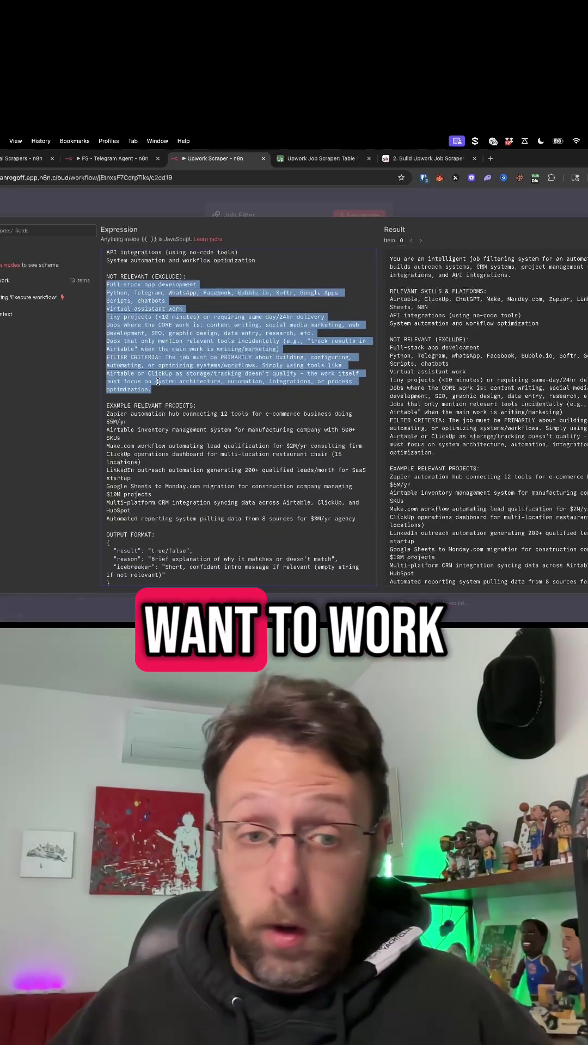
{"action": "scroll", "coordinate": [157, 382], "scroll_direction": "down", "scroll_amount": 1}
{"action": "scroll", "coordinate": [157, 409], "scroll_direction": "down", "scroll_amount": 2}
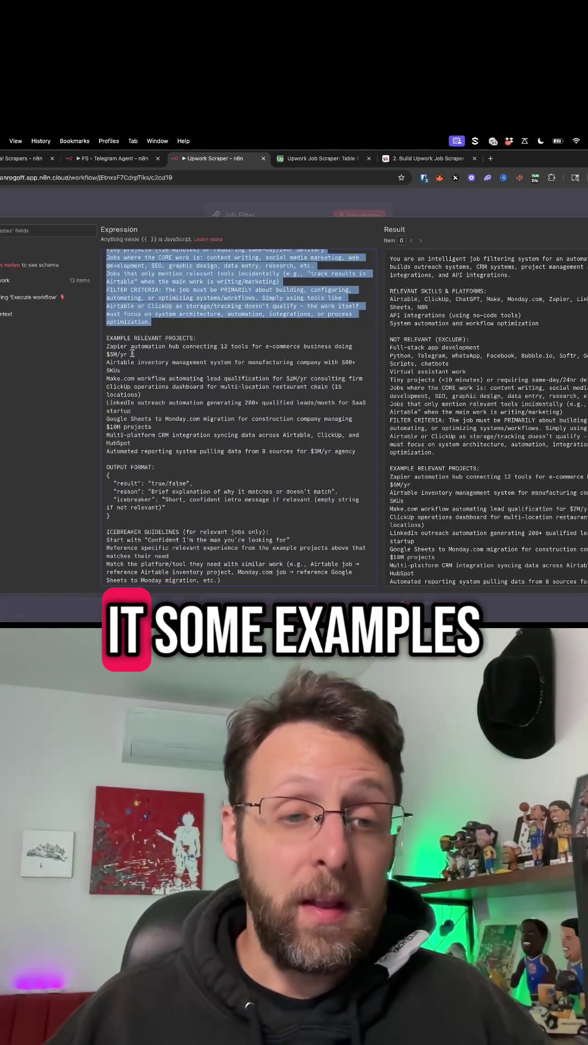
{"action": "left_click_drag", "start_coordinate": [106, 346], "coordinate": [205, 452]}
{"action": "scroll", "coordinate": [175, 453], "scroll_direction": "down", "scroll_amount": 3}
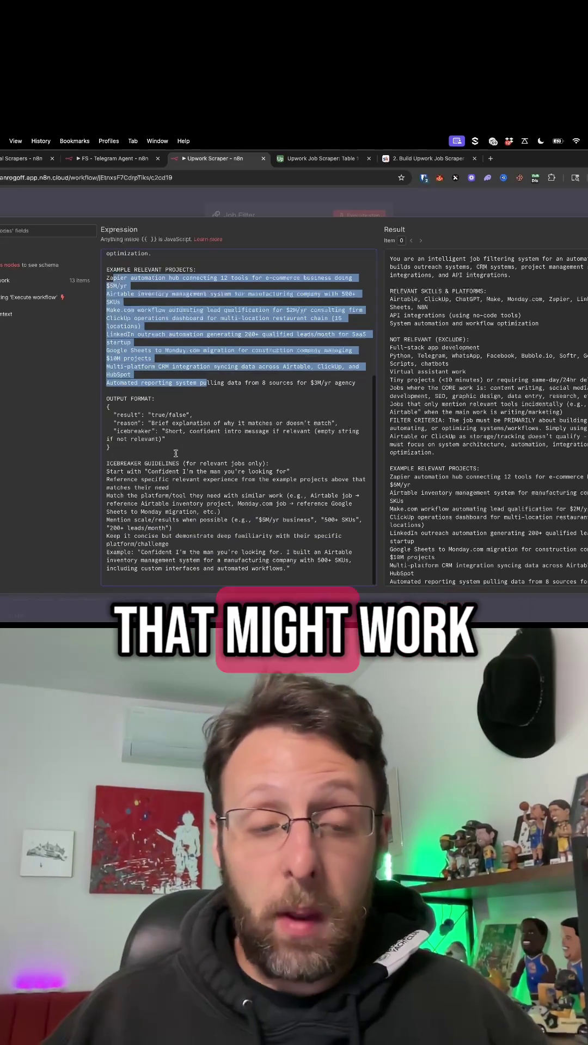
{"action": "left_click_drag", "start_coordinate": [109, 447], "coordinate": [120, 431]}
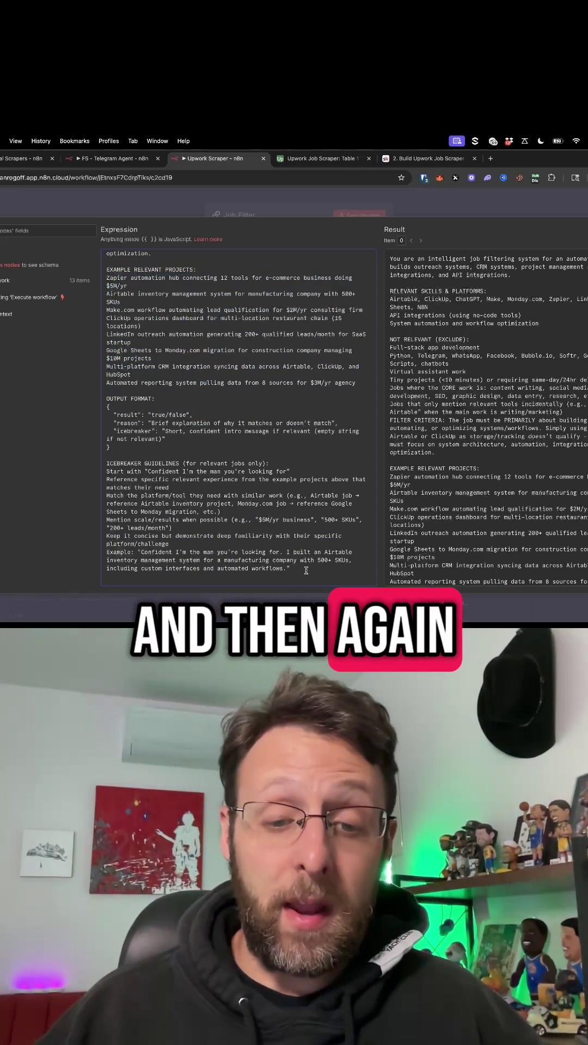
{"action": "mouse_move", "coordinate": [306, 572]}
{"action": "left_mouse_down"}
{"action": "mouse_move", "coordinate": [107, 486]}
{"action": "mouse_move", "coordinate": [92, 473]}
{"action": "left_mouse_up"}
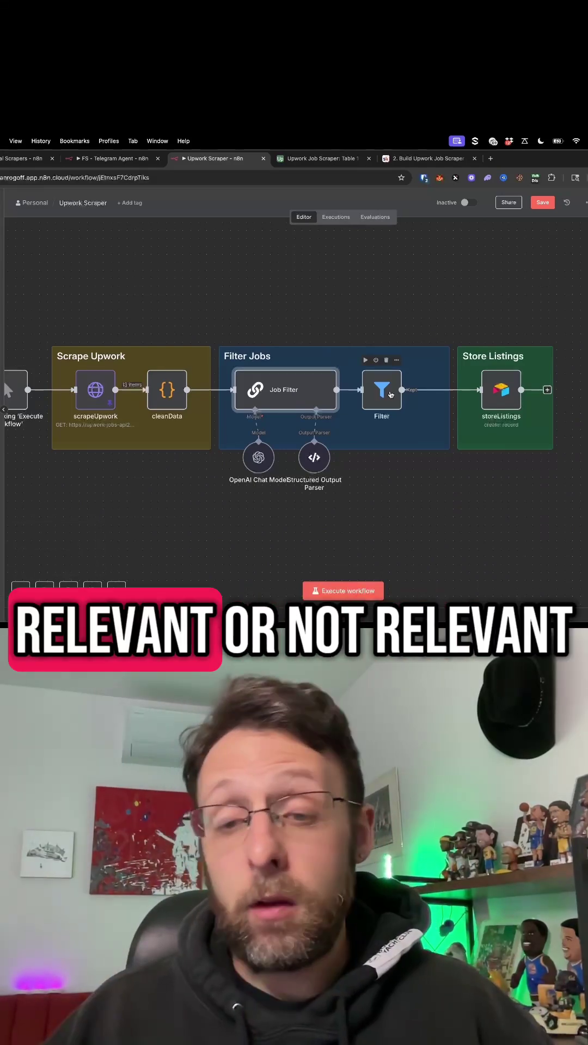
{"action": "left_click", "coordinate": [327, 159]}
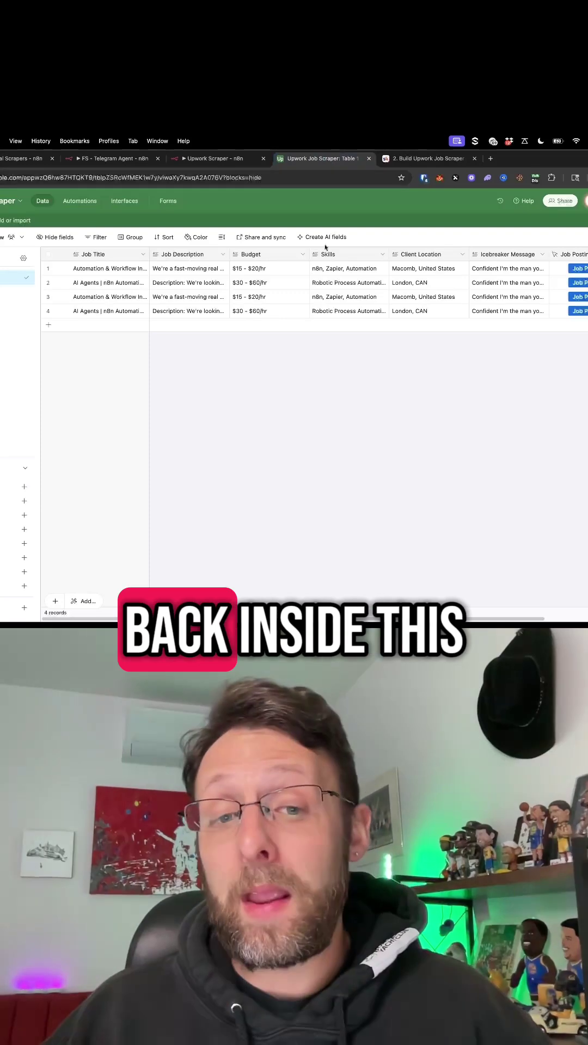
Step: Scroll the Build Upwork Job Scraper lesson to Resources and open the N8N Workflow file
{"action": "left_click", "coordinate": [423, 159]}
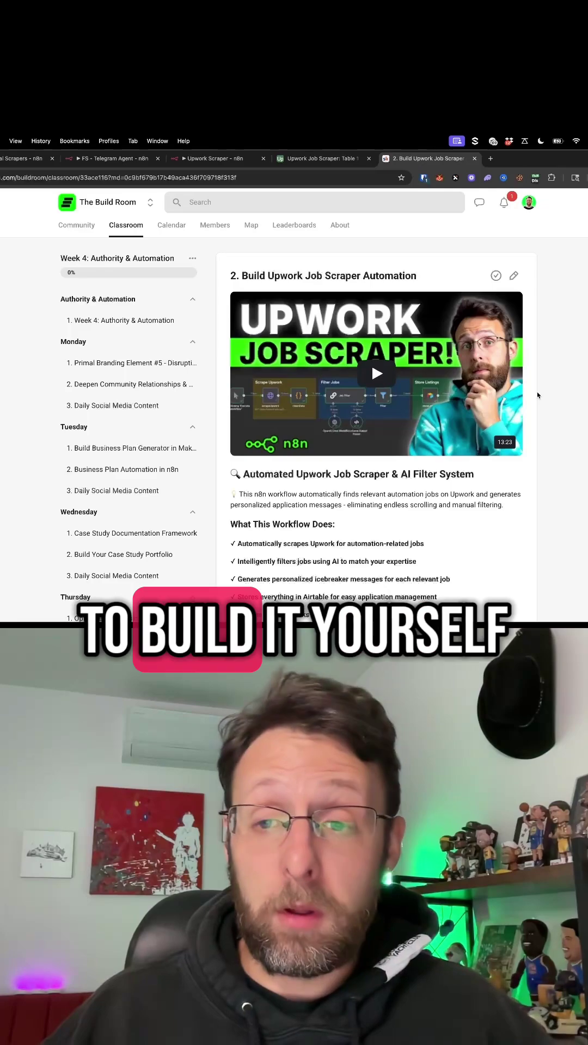
{"action": "scroll", "coordinate": [537, 396], "scroll_direction": "down", "scroll_amount": 10}
{"action": "scroll", "coordinate": [538, 395], "scroll_direction": "down", "scroll_amount": 3}
{"action": "scroll", "coordinate": [537, 395], "scroll_direction": "down", "scroll_amount": 5}
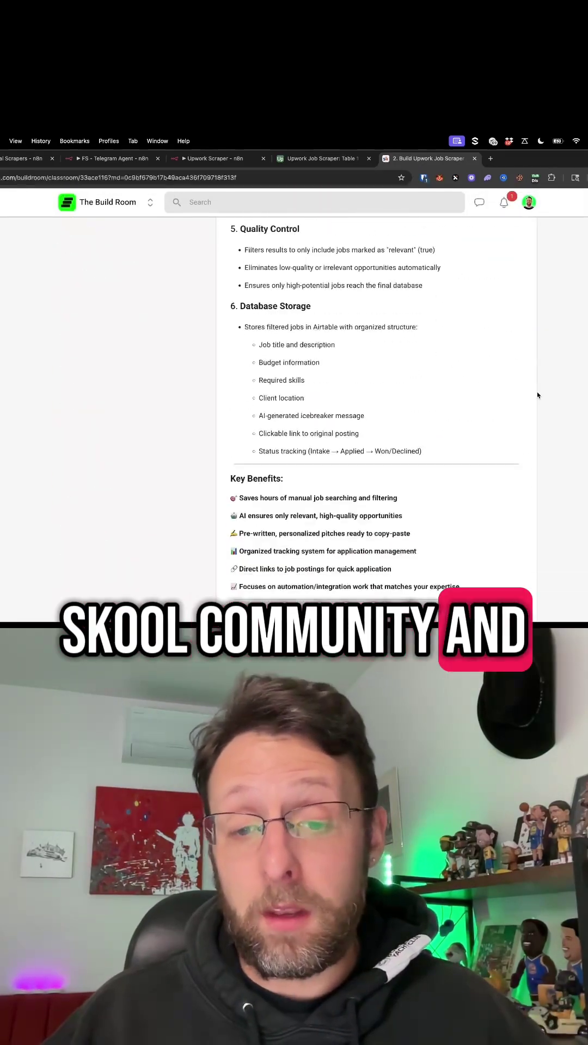
{"action": "scroll", "coordinate": [538, 396], "scroll_direction": "down", "scroll_amount": 10}
{"action": "scroll", "coordinate": [538, 395], "scroll_direction": "down", "scroll_amount": 5}
{"action": "scroll", "coordinate": [490, 385], "scroll_direction": "up", "scroll_amount": 10}
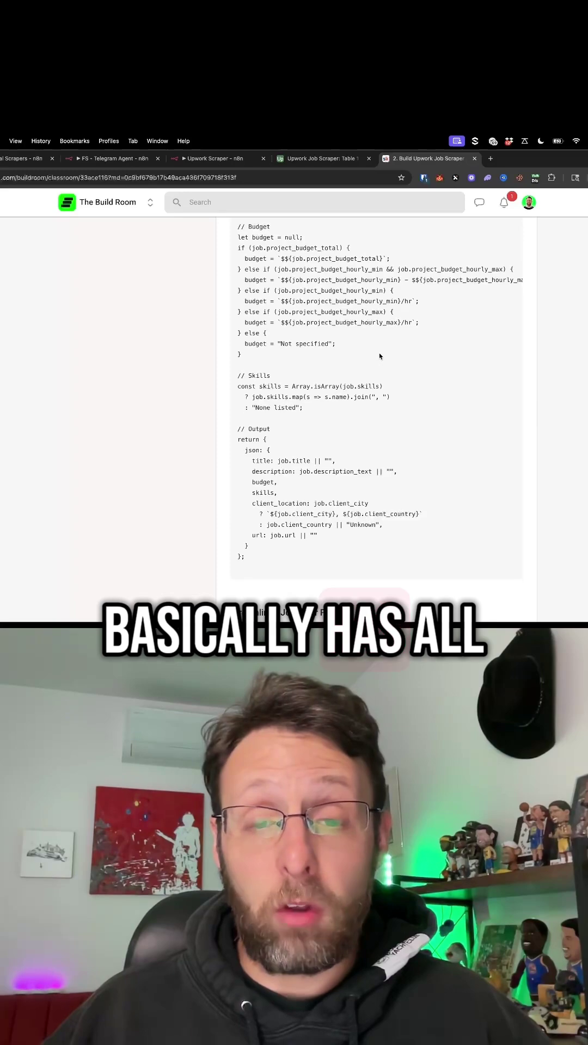
{"action": "scroll", "coordinate": [379, 352], "scroll_direction": "down", "scroll_amount": 10}
{"action": "scroll", "coordinate": [379, 353], "scroll_direction": "down", "scroll_amount": 5}
{"action": "scroll", "coordinate": [379, 353], "scroll_direction": "down", "scroll_amount": 5}
{"action": "scroll", "coordinate": [326, 490], "scroll_direction": "up", "scroll_amount": 1}
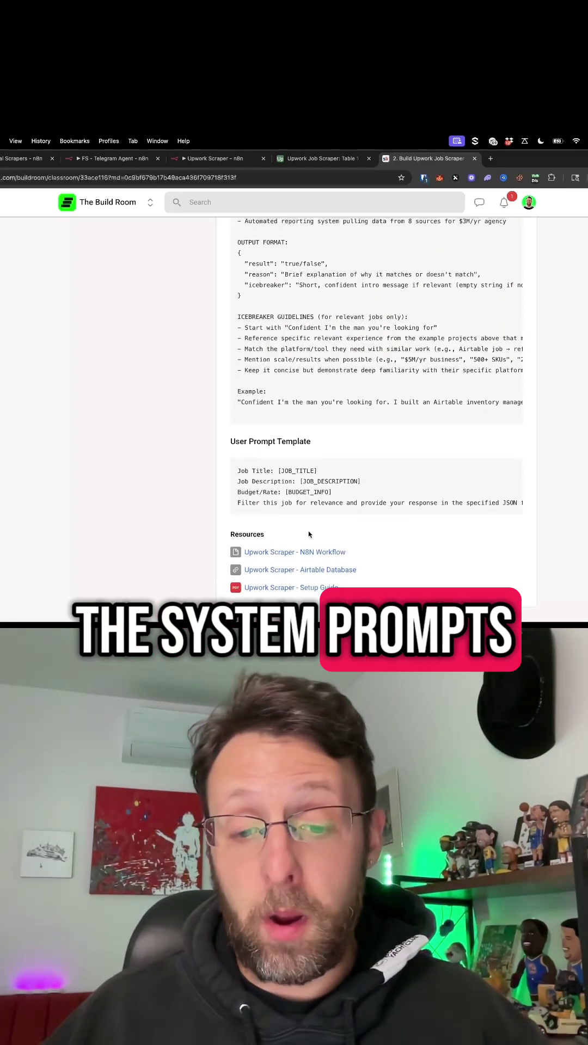
{"action": "left_click", "coordinate": [300, 557]}
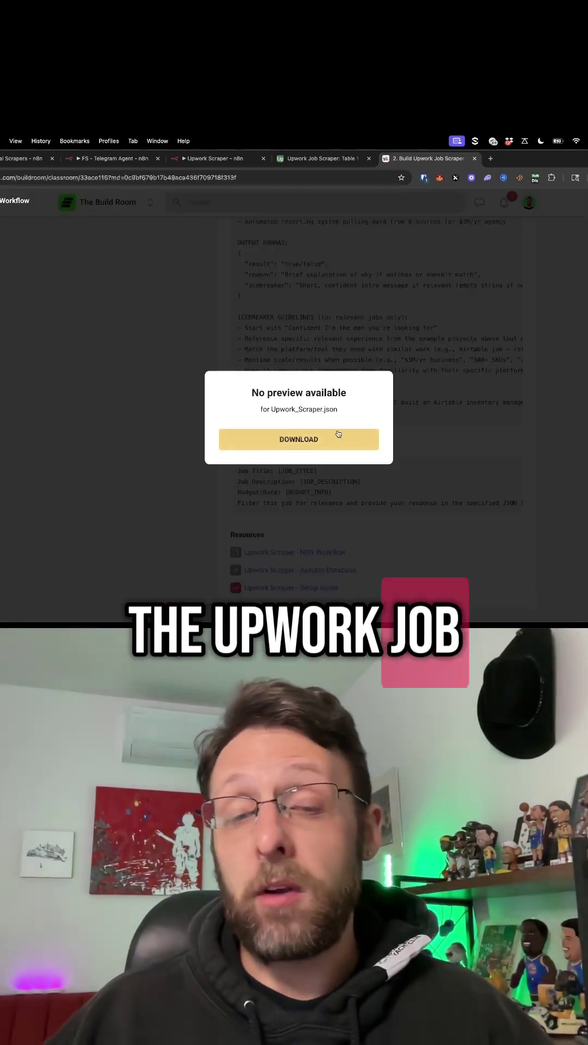
{"action": "left_click", "coordinate": [174, 356]}
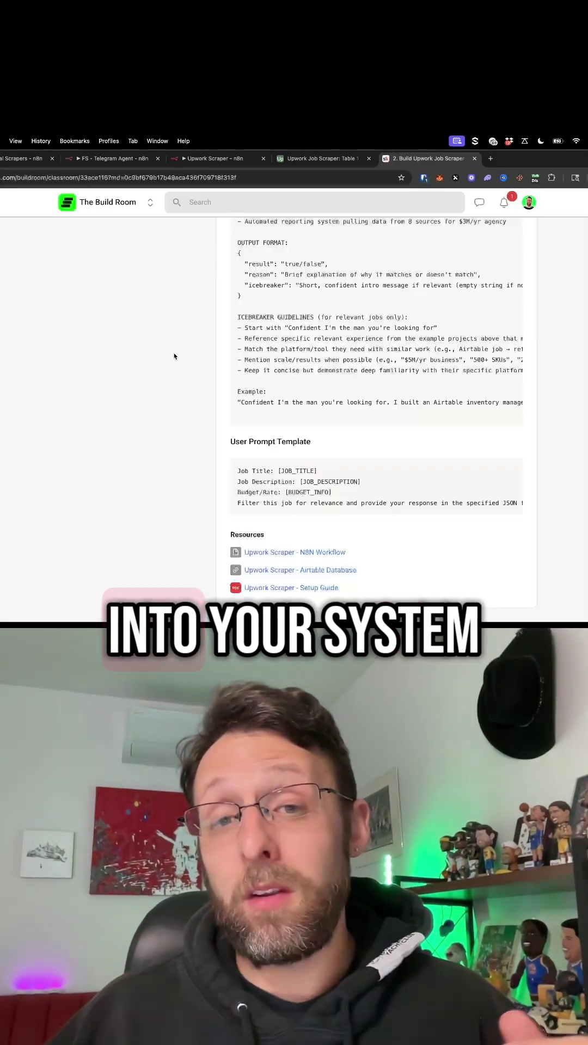